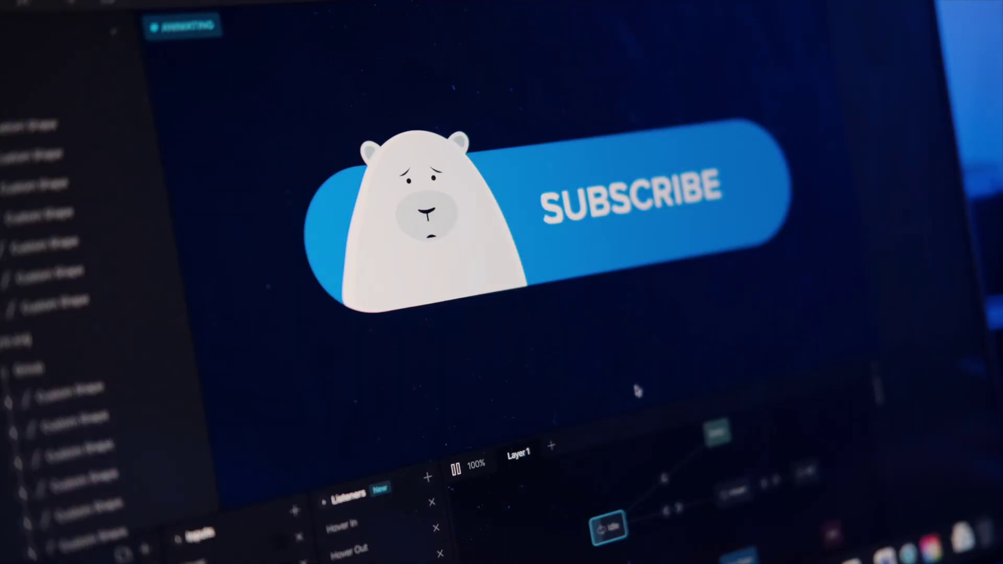
Toggle the bear button preview to red SUBSCRIBED and back to blue SUBSCRIBE.
{"action": "left_click", "coordinate": [608, 212]}
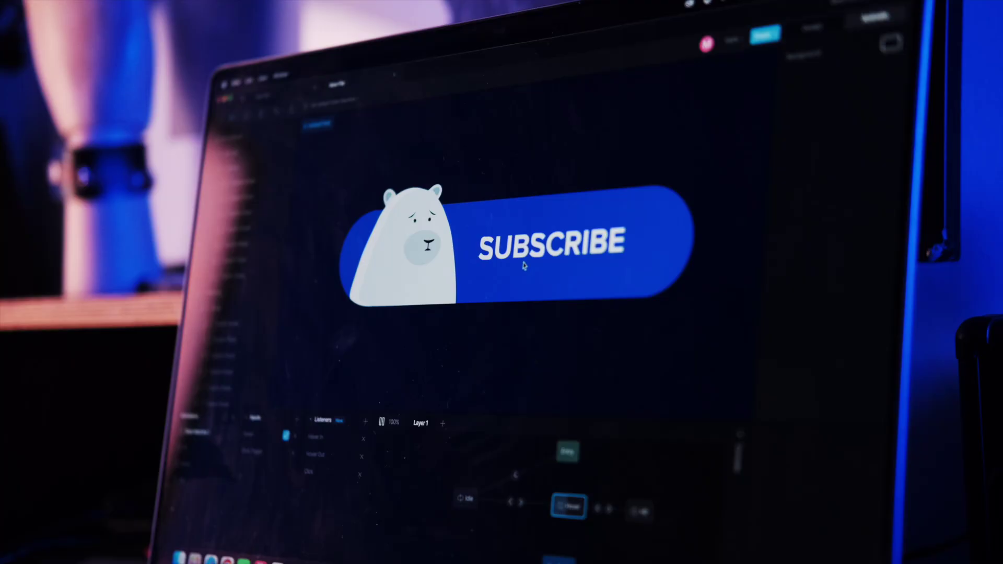
{"action": "left_click", "coordinate": [524, 265]}
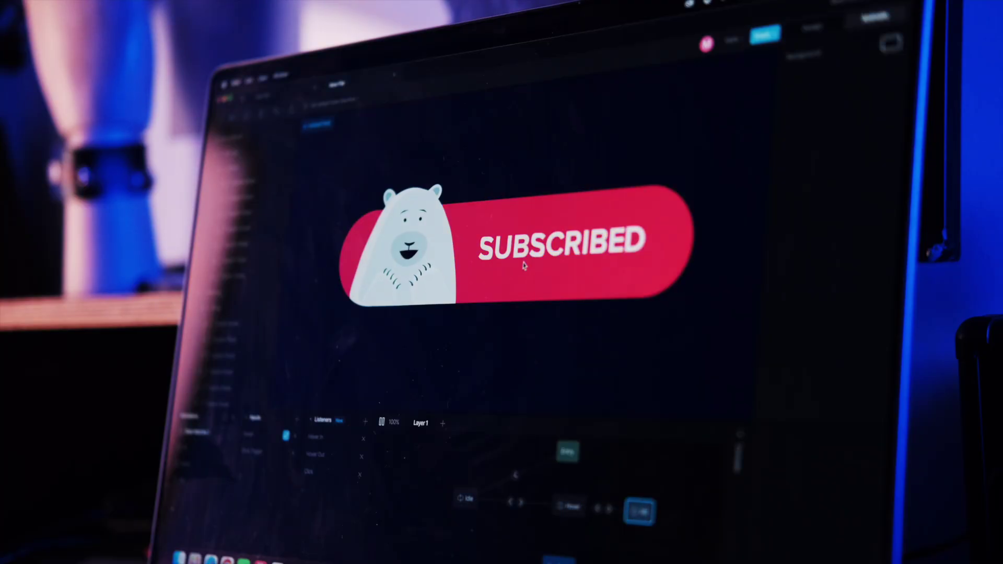
{"action": "left_click", "coordinate": [524, 266]}
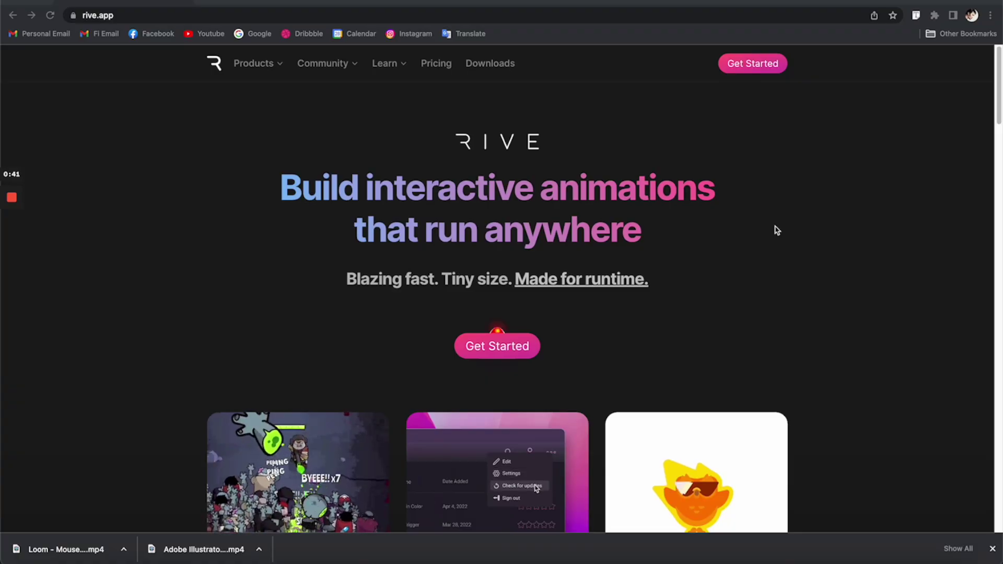
Scroll through the page, then flip the button to SUBSCRIBED and back to SUBSCRIBE again.
{"action": "scroll", "coordinate": [777, 230], "scroll_direction": "down", "scroll_amount": 6}
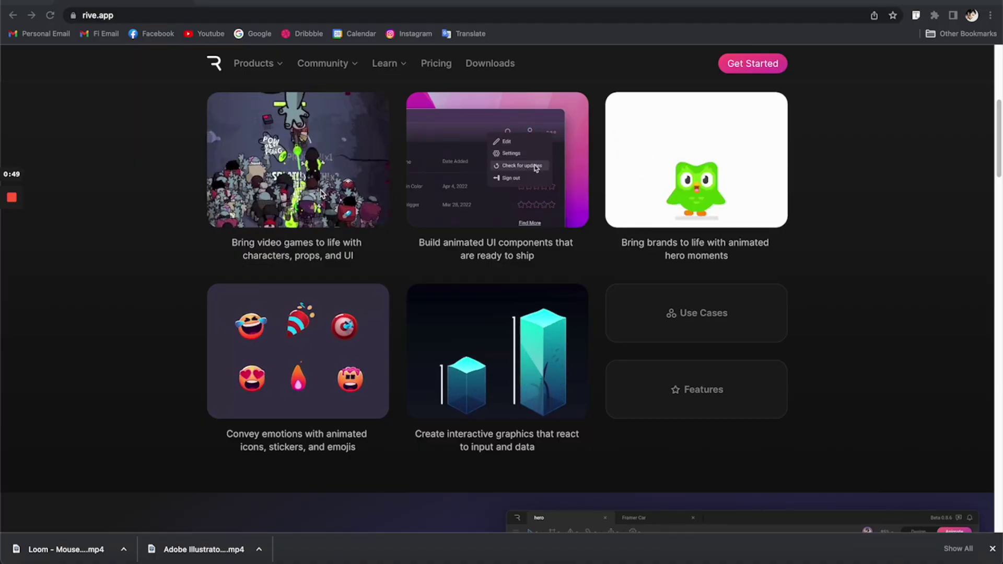
{"action": "scroll", "coordinate": [644, 164], "scroll_direction": "down", "scroll_amount": 1}
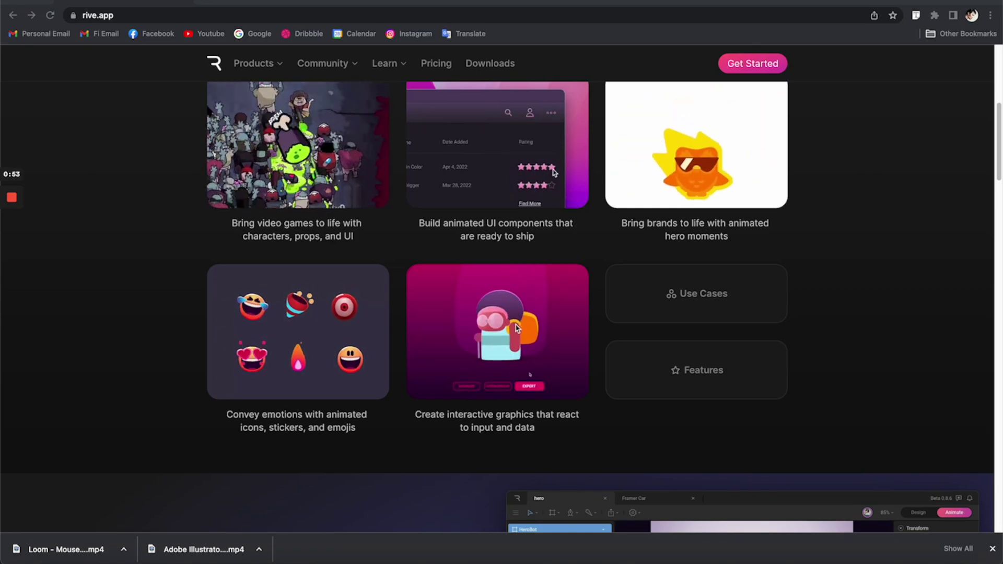
{"action": "scroll", "coordinate": [510, 311], "scroll_direction": "down", "scroll_amount": 5}
{"action": "scroll", "coordinate": [428, 312], "scroll_direction": "down", "scroll_amount": 12}
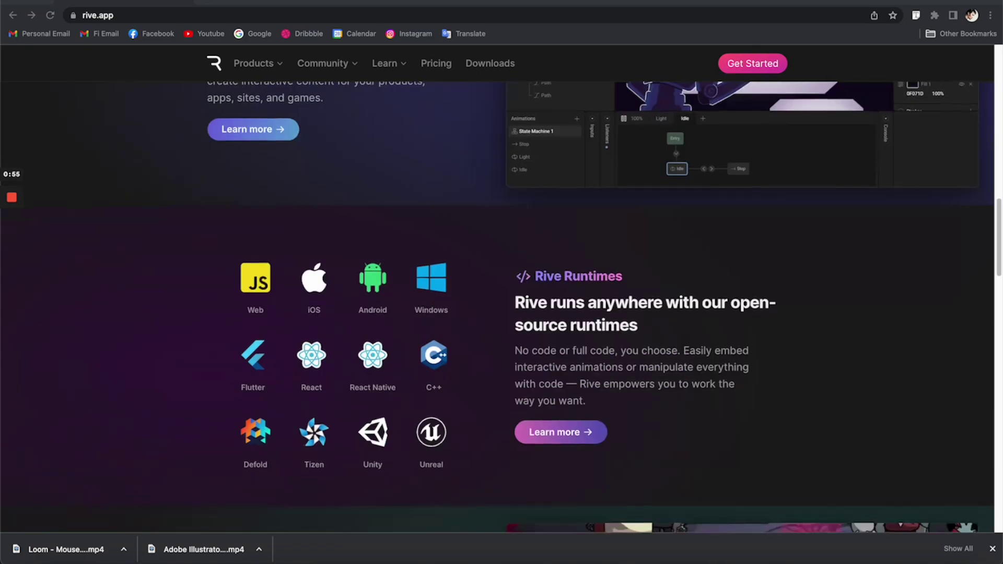
{"action": "scroll", "coordinate": [565, 327], "scroll_direction": "down", "scroll_amount": 15}
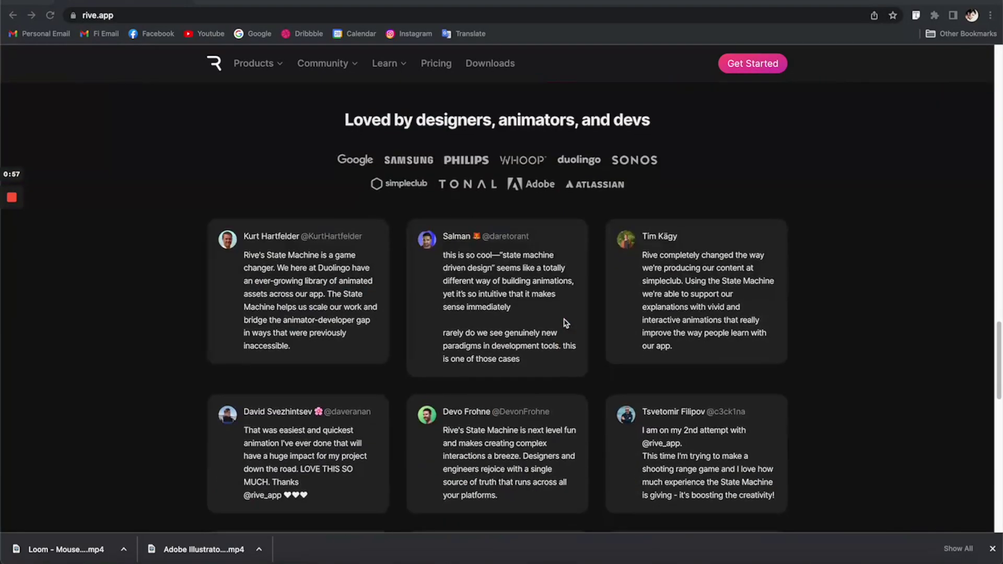
{"action": "scroll", "coordinate": [565, 322], "scroll_direction": "down", "scroll_amount": 5}
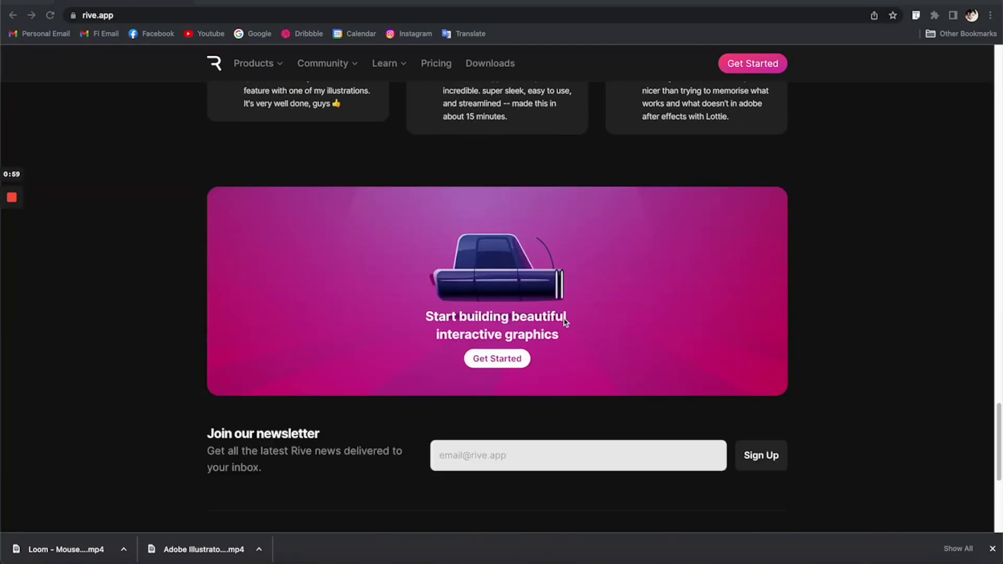
{"action": "scroll", "coordinate": [565, 322], "scroll_direction": "up", "scroll_amount": 20}
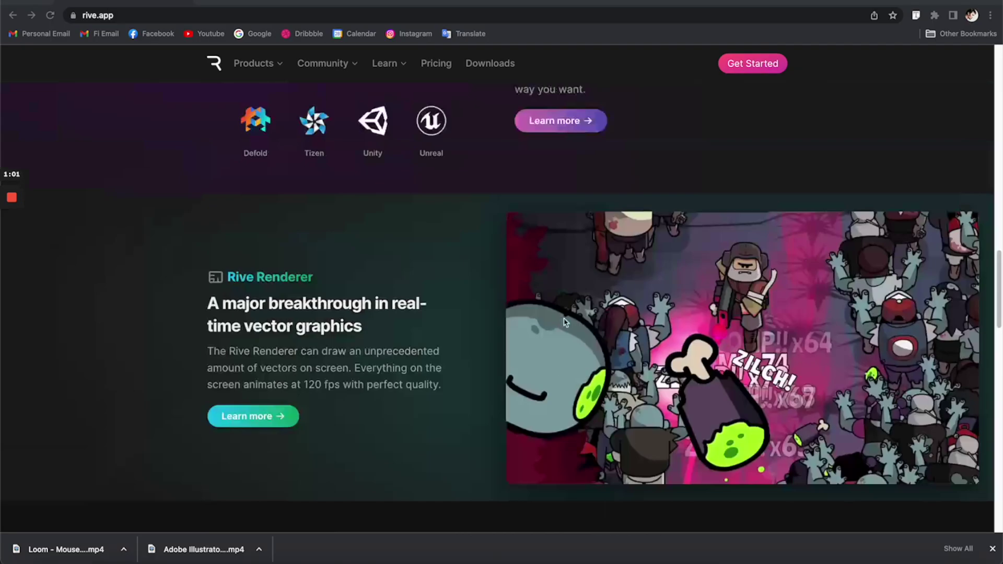
{"action": "scroll", "coordinate": [564, 322], "scroll_direction": "up", "scroll_amount": 3}
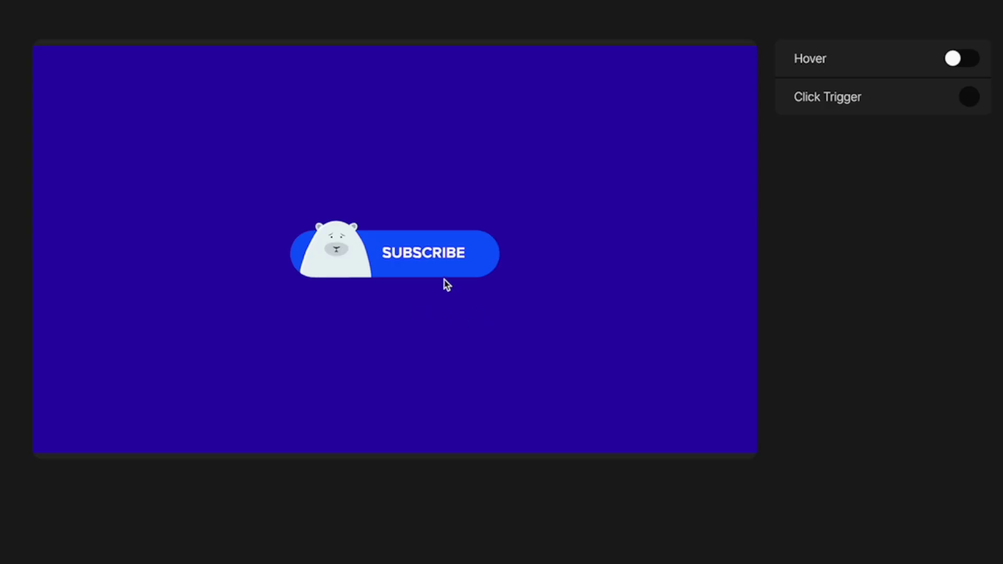
{"action": "left_click", "coordinate": [425, 259]}
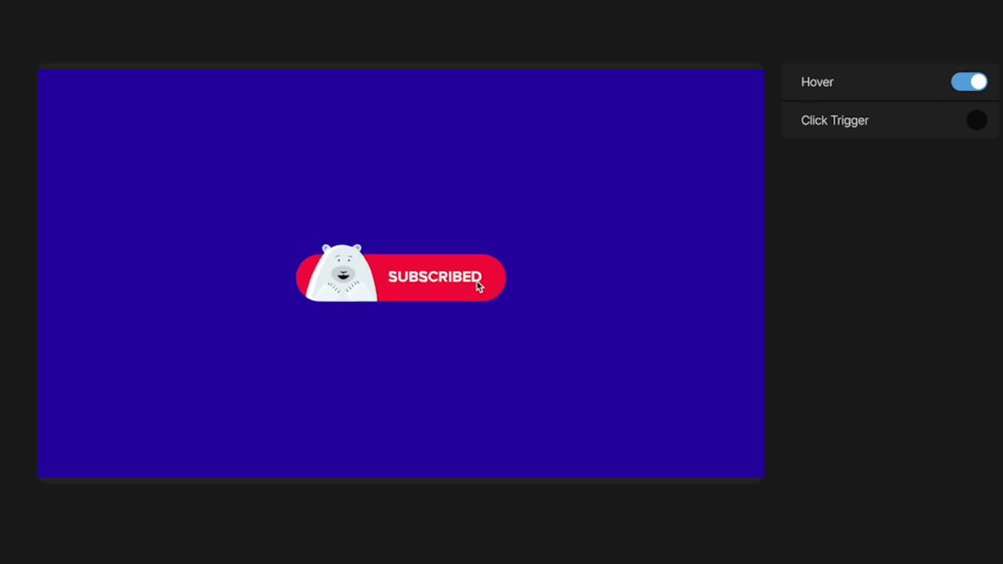
{"action": "left_click", "coordinate": [440, 286]}
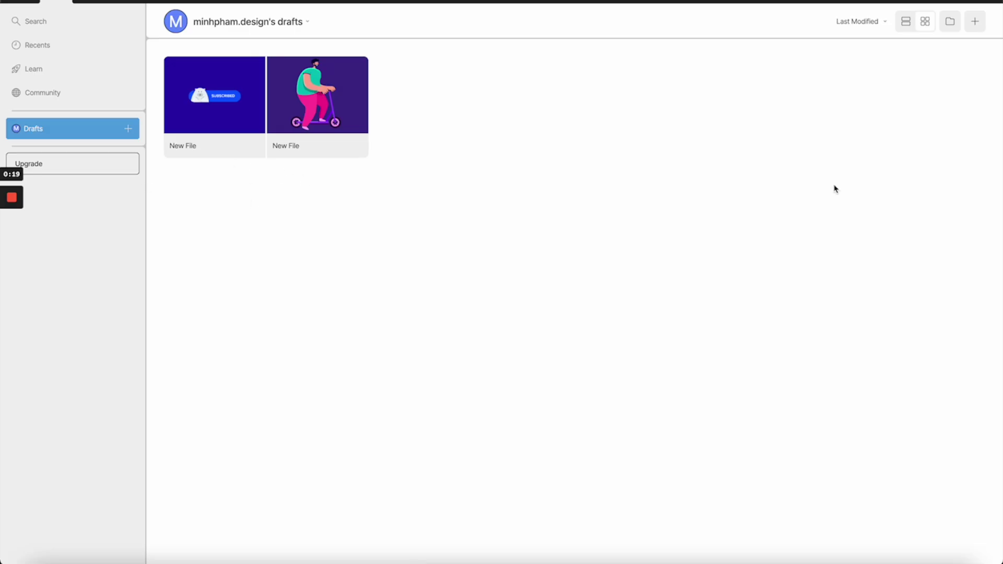
Create a new file from the Blank artboard template with a 500 × 500 New Artboard.
{"action": "left_click", "coordinate": [974, 24]}
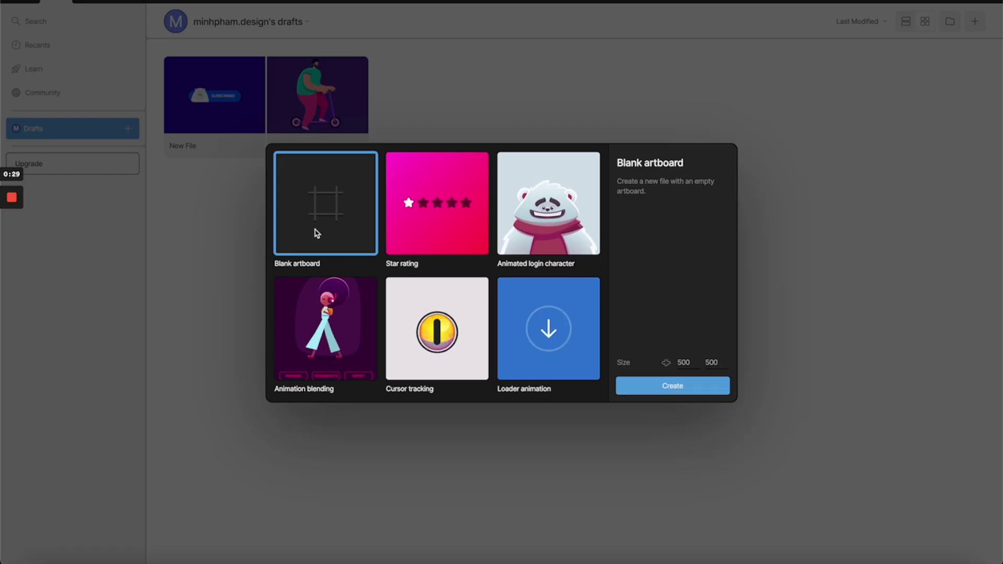
{"action": "left_click", "coordinate": [668, 387]}
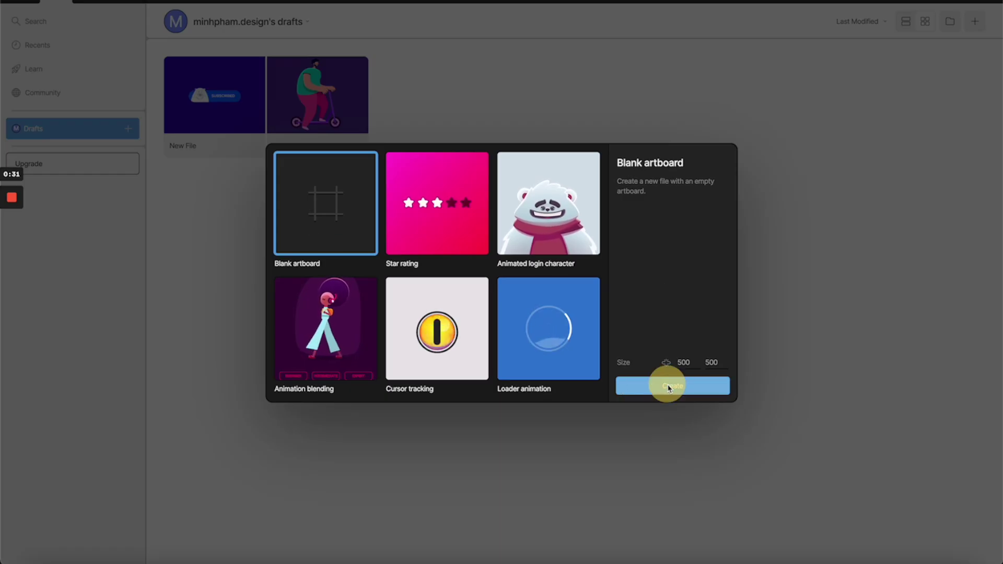
{"action": "left_click", "coordinate": [552, 98]}
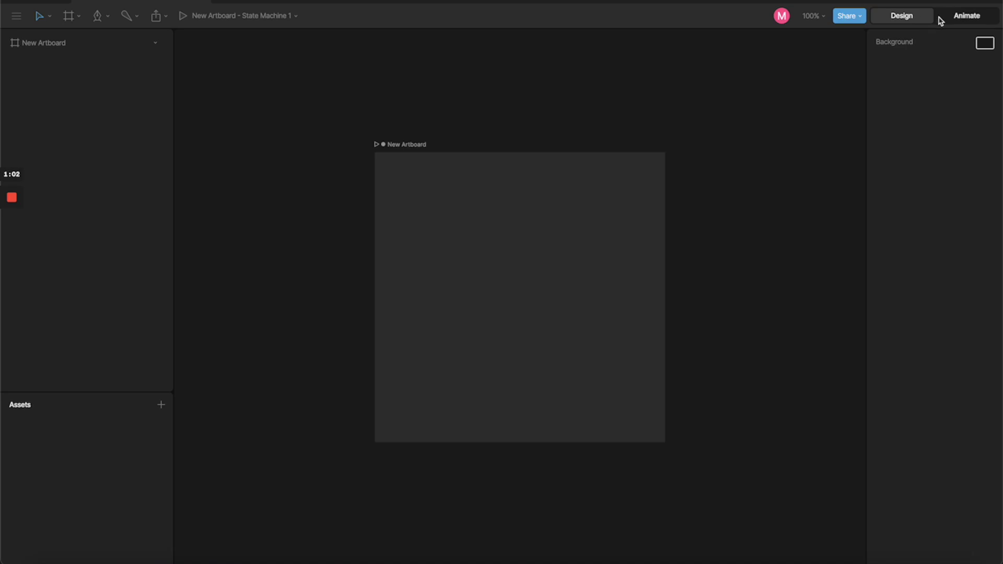
{"action": "left_click", "coordinate": [966, 17]}
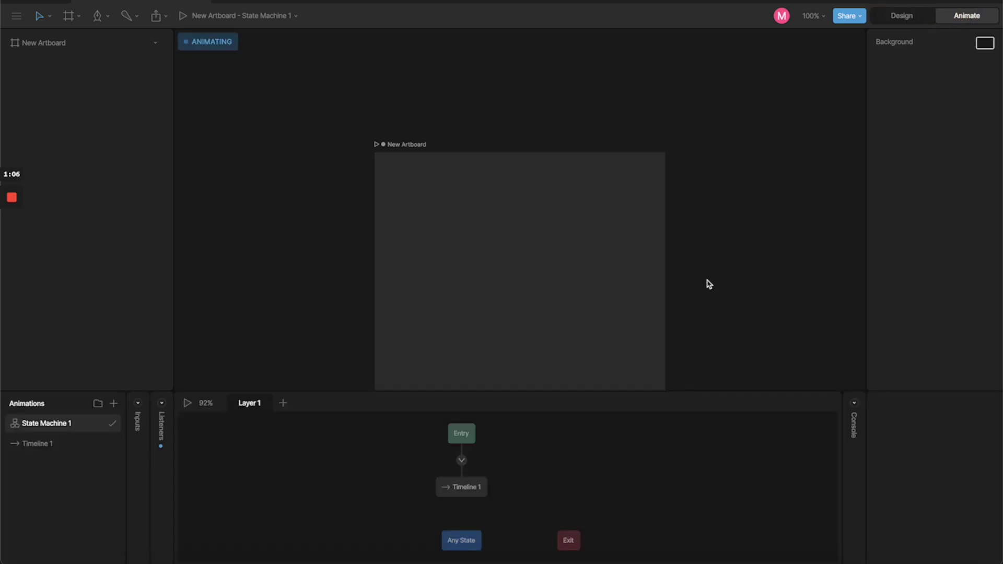
{"action": "left_click", "coordinate": [74, 443]}
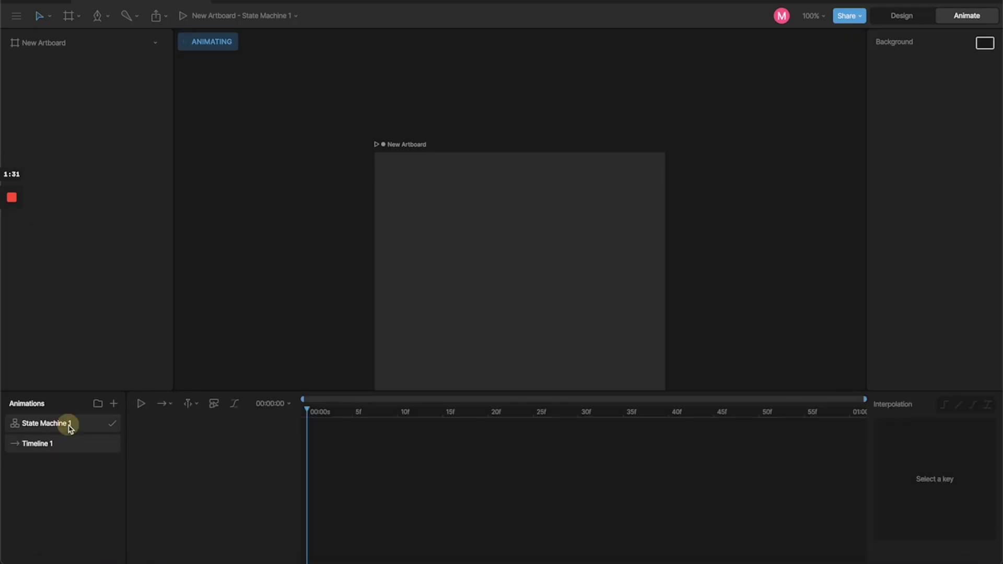
{"action": "left_click", "coordinate": [67, 422]}
{"action": "left_click", "coordinate": [888, 15]}
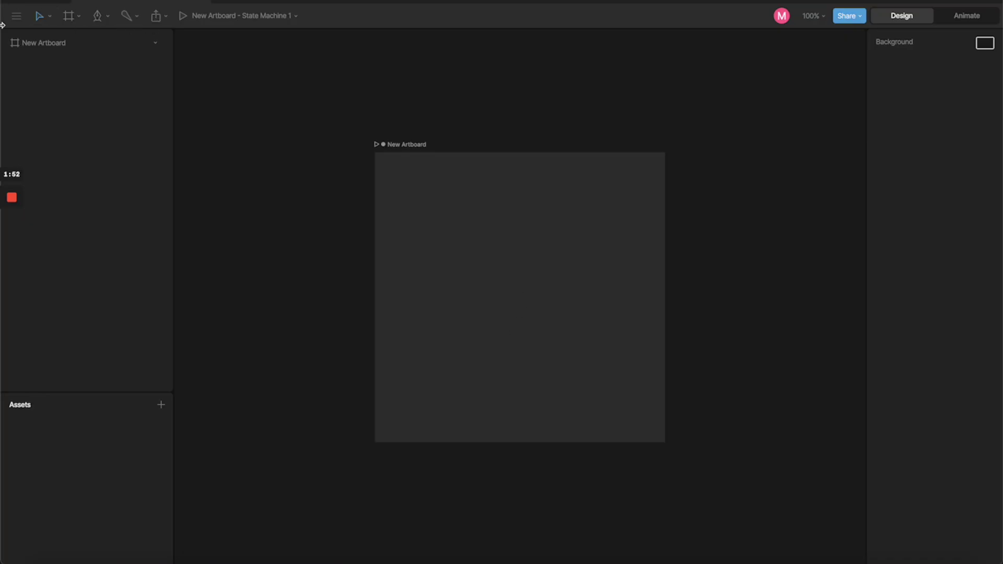
{"action": "left_click", "coordinate": [27, 21]}
{"action": "left_click", "coordinate": [28, 22]}
{"action": "left_click", "coordinate": [49, 18]}
{"action": "left_click", "coordinate": [82, 19]}
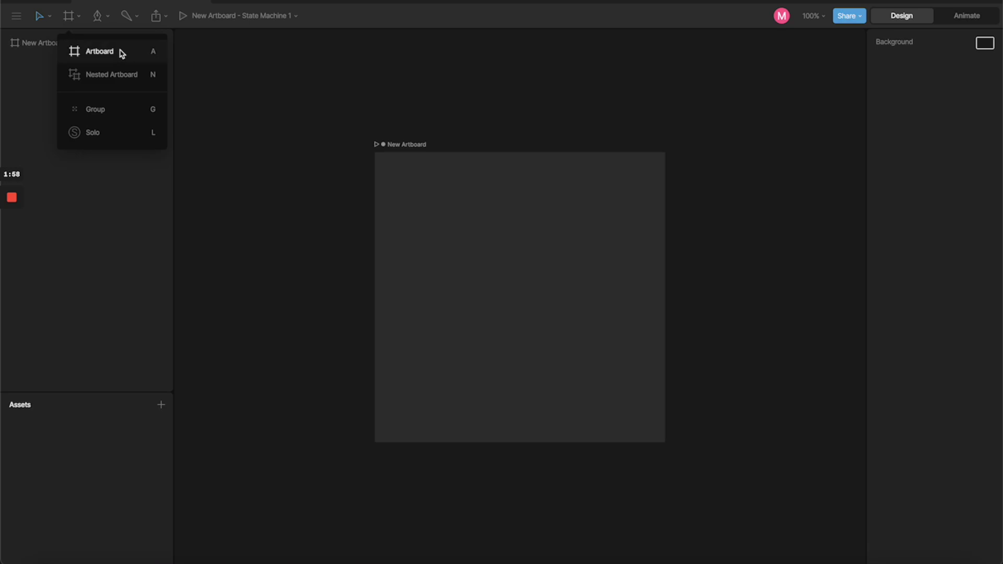
{"action": "left_click", "coordinate": [106, 17]}
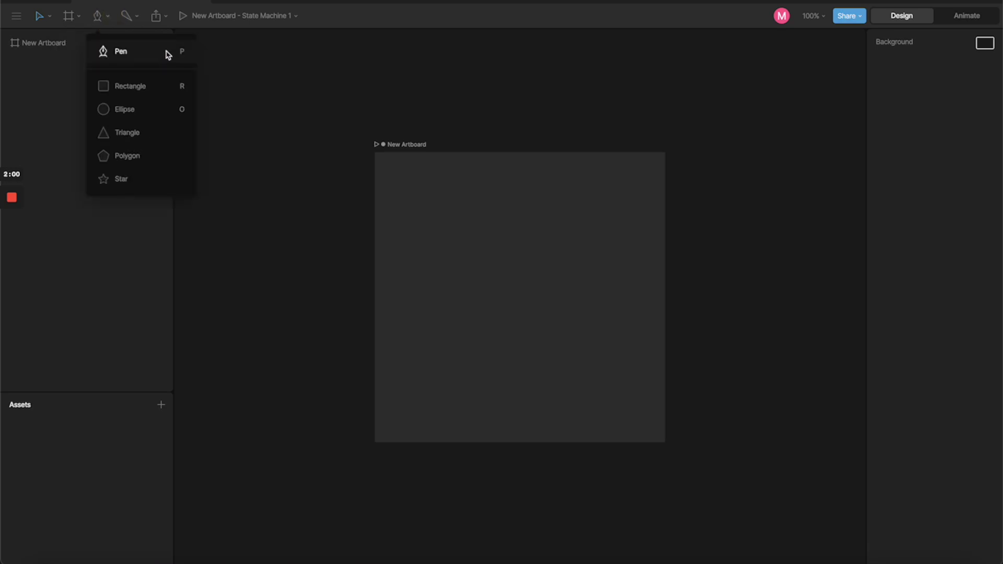
{"action": "left_click", "coordinate": [135, 17]}
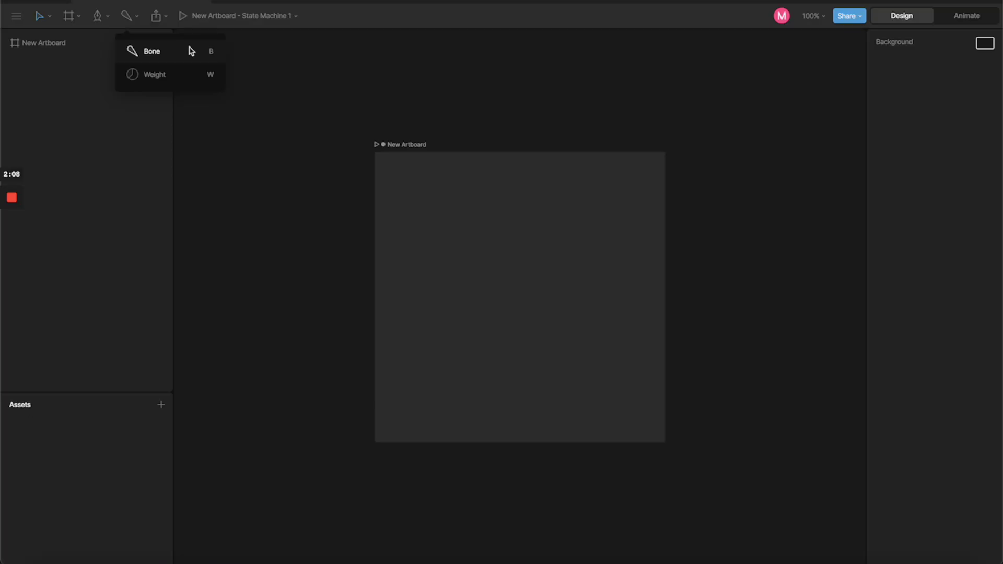
{"action": "left_click", "coordinate": [321, 19]}
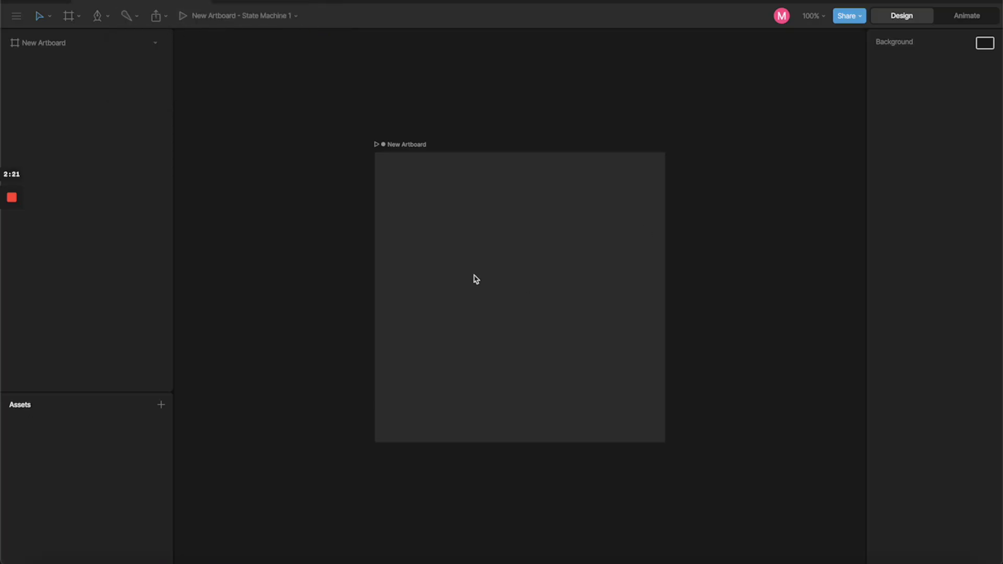
{"action": "left_click_drag", "start_coordinate": [399, 142], "coordinate": [341, 109]}
Resize the New Artboard to width 1980 and height 1080.
{"action": "left_click", "coordinate": [931, 85]}
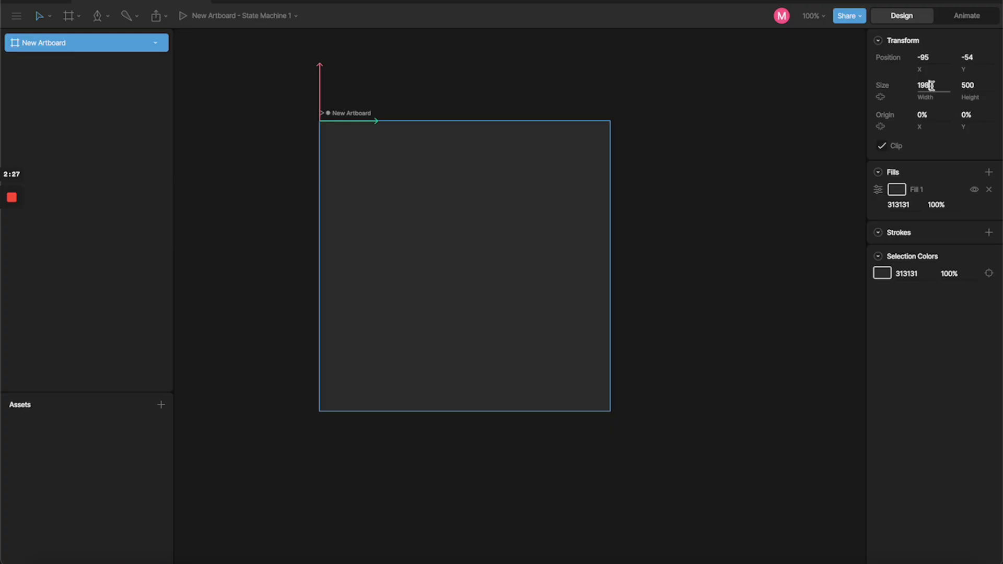
{"action": "type", "text": "1980"}
{"action": "key", "text": "Tab"}
{"action": "type", "text": "1080"}
{"action": "key", "text": "Return"}
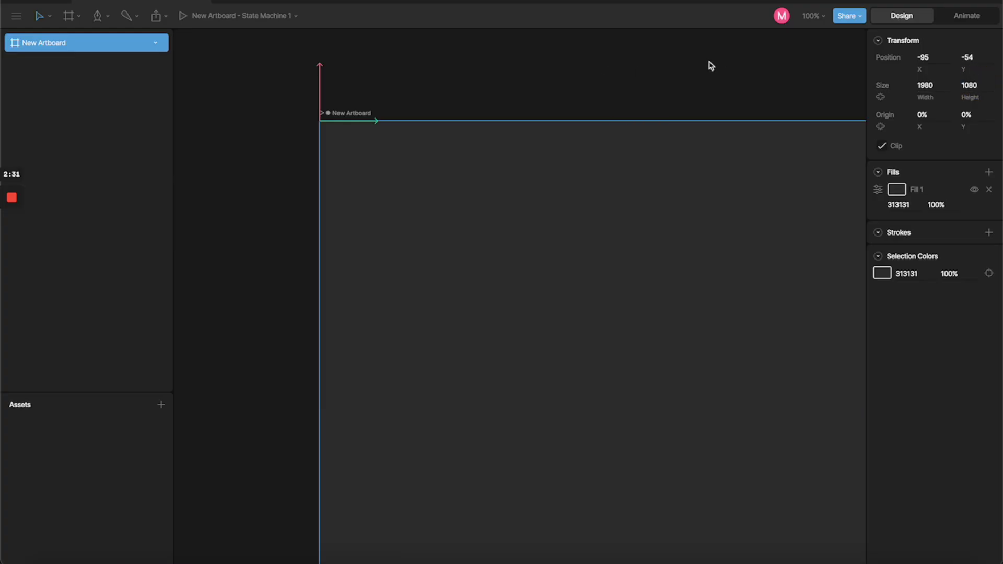
{"action": "scroll", "coordinate": [709, 65], "scroll_direction": "down", "scroll_amount": 5}
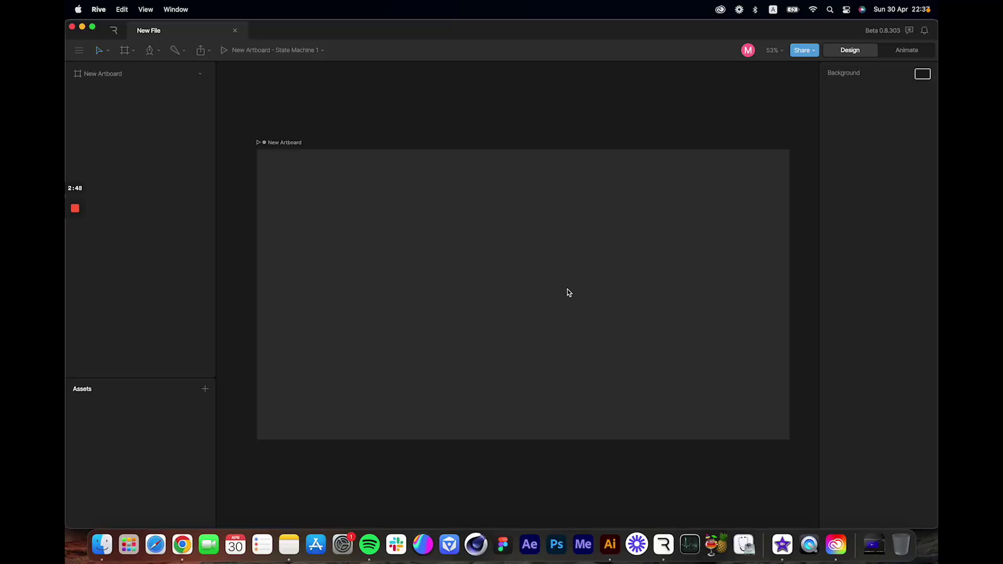
Switch to Bear.ai in Illustrator, fit the artboard in view, and select then deselect the bear group.
{"action": "key", "text": "super+Tab"}
{"action": "scroll", "coordinate": [413, 296], "scroll_direction": "down", "scroll_amount": 3}
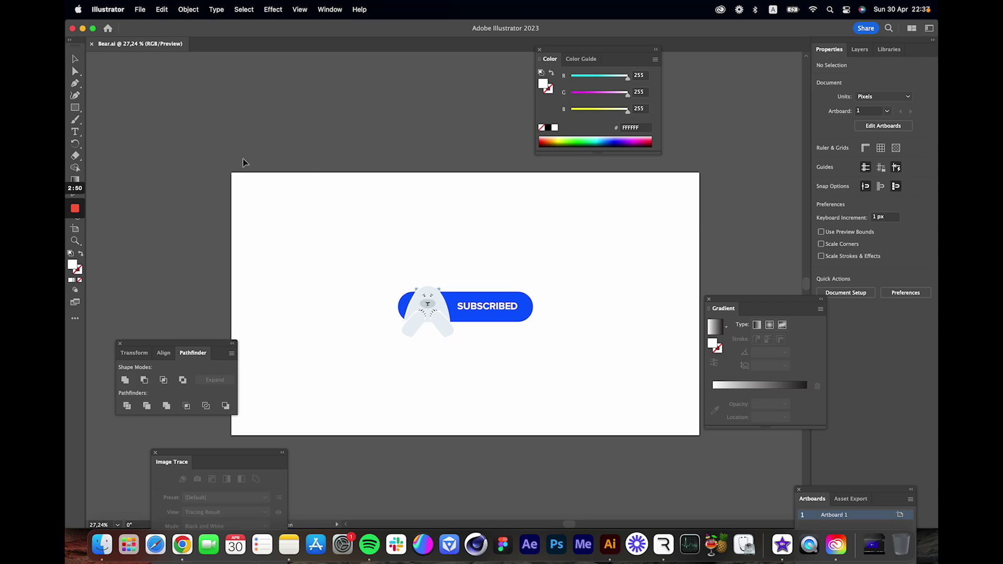
{"action": "key", "text": "super+0"}
{"action": "left_click_drag", "start_coordinate": [325, 275], "coordinate": [587, 376]}
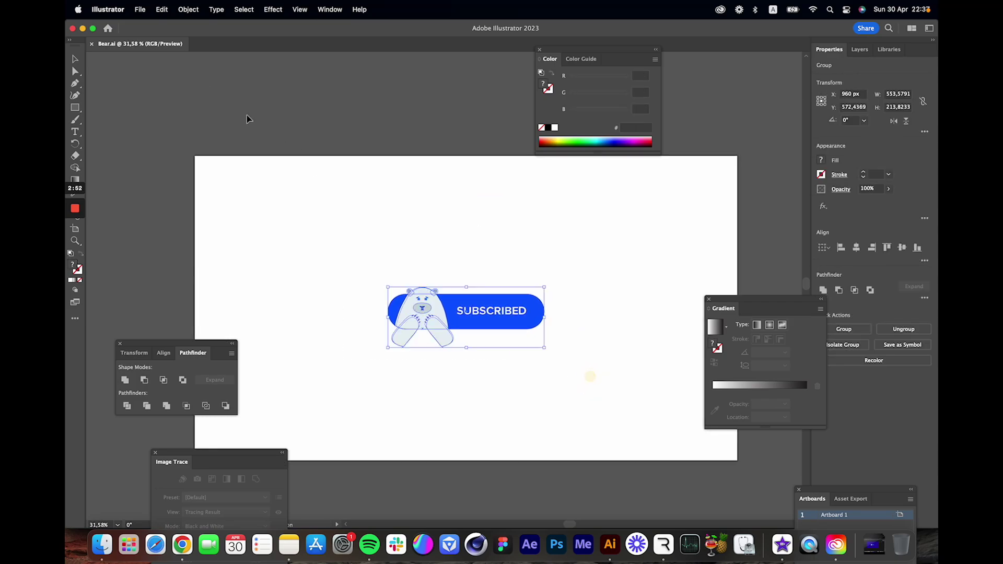
{"action": "left_click", "coordinate": [496, 286]}
{"action": "scroll", "coordinate": [450, 262], "scroll_direction": "up", "scroll_amount": 2}
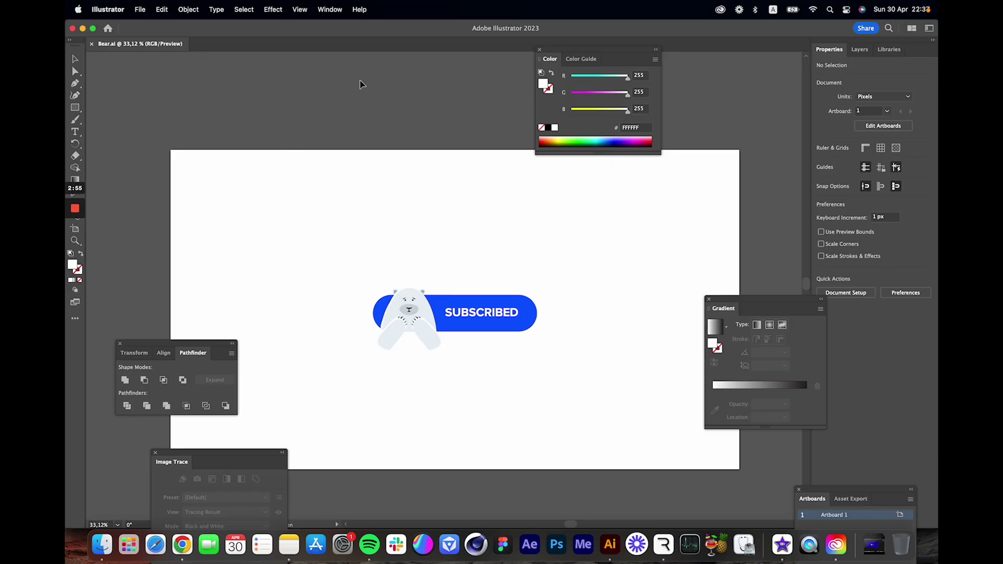
{"action": "scroll", "coordinate": [437, 326], "scroll_direction": "up", "scroll_amount": 5}
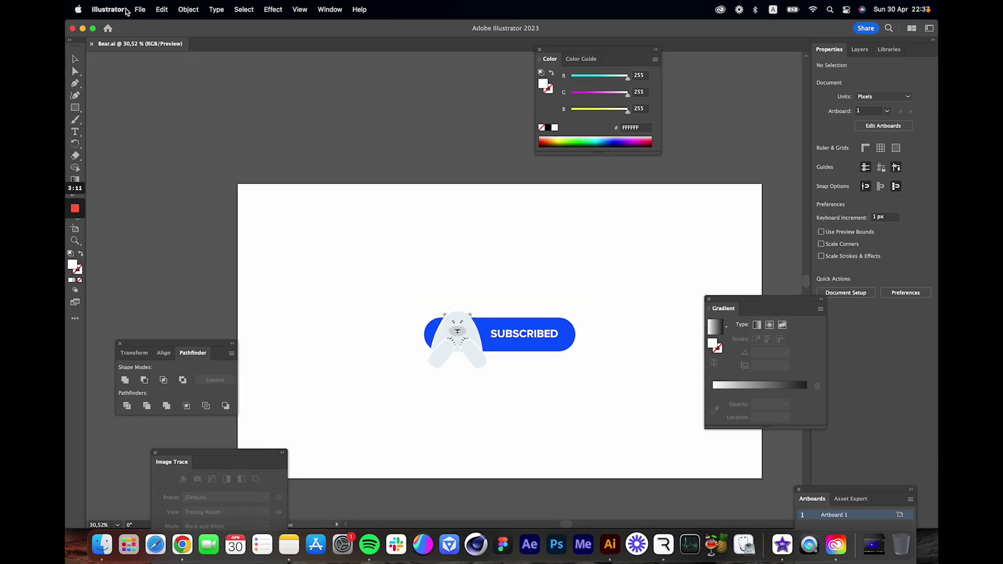
{"action": "left_click", "coordinate": [140, 10]}
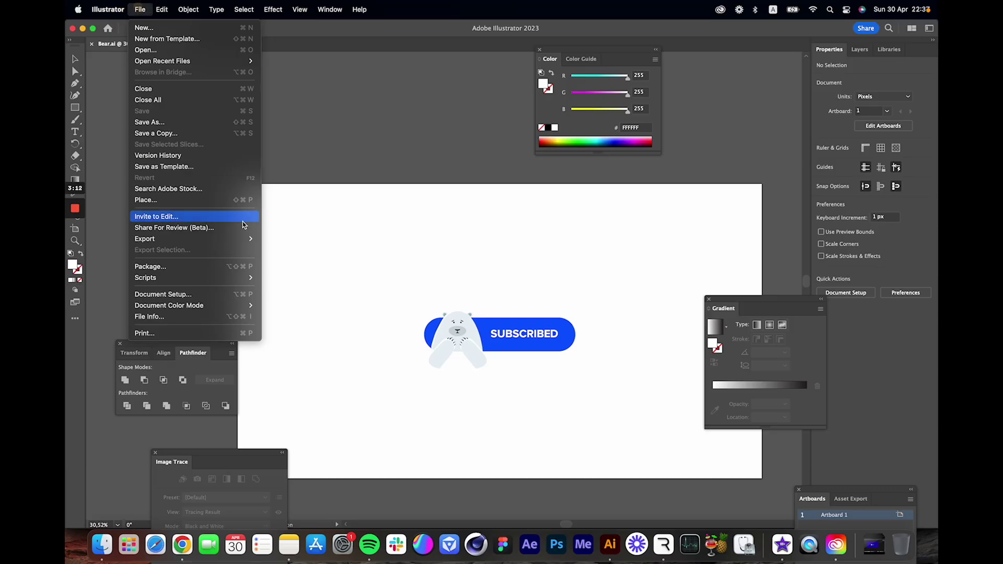
Export the bear artwork as Bear.svg in SVG format to the Desktop.
{"action": "mouse_move", "coordinate": [241, 239]}
{"action": "left_click", "coordinate": [284, 250]}
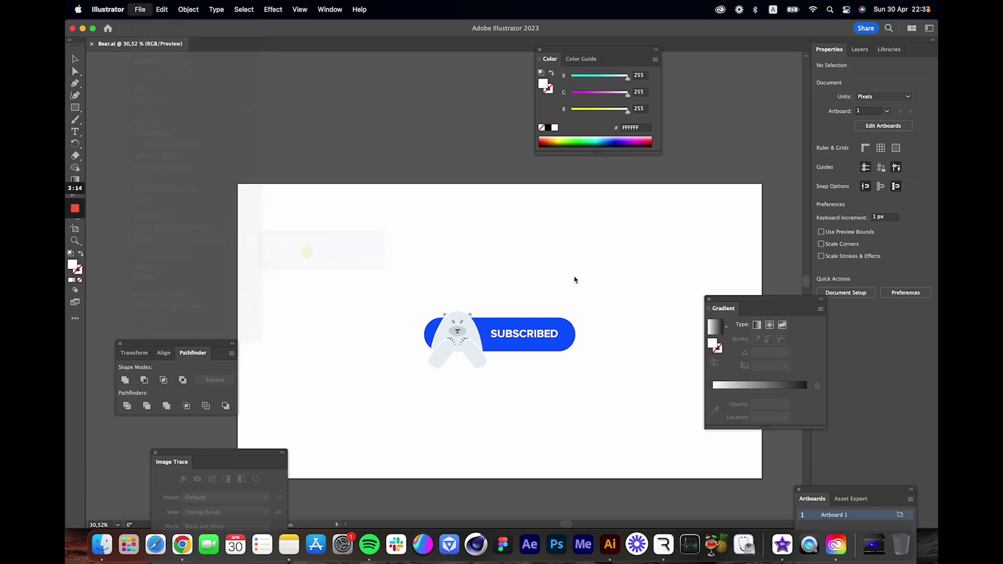
{"action": "left_click", "coordinate": [504, 260]}
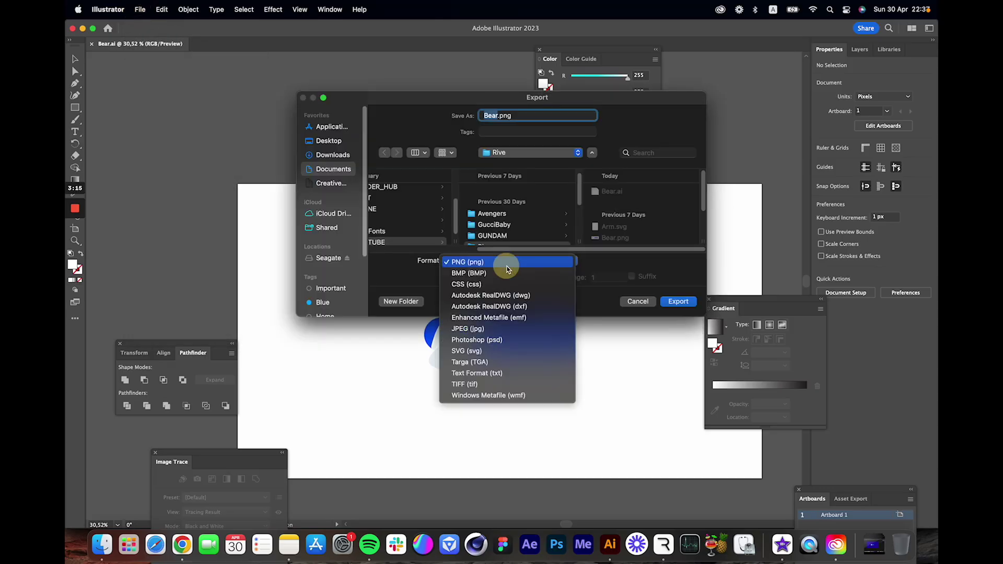
{"action": "left_click", "coordinate": [464, 351]}
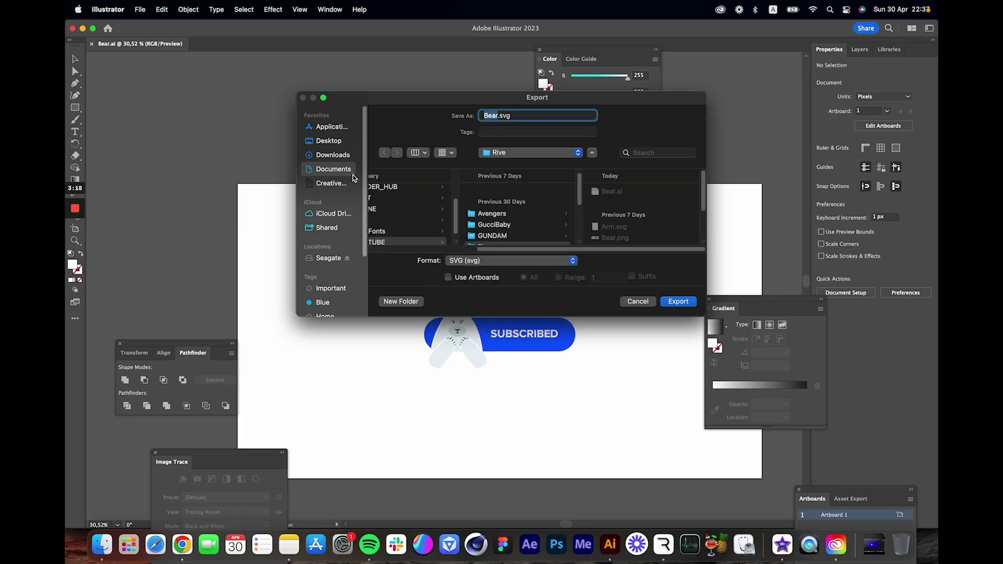
{"action": "left_click", "coordinate": [343, 151]}
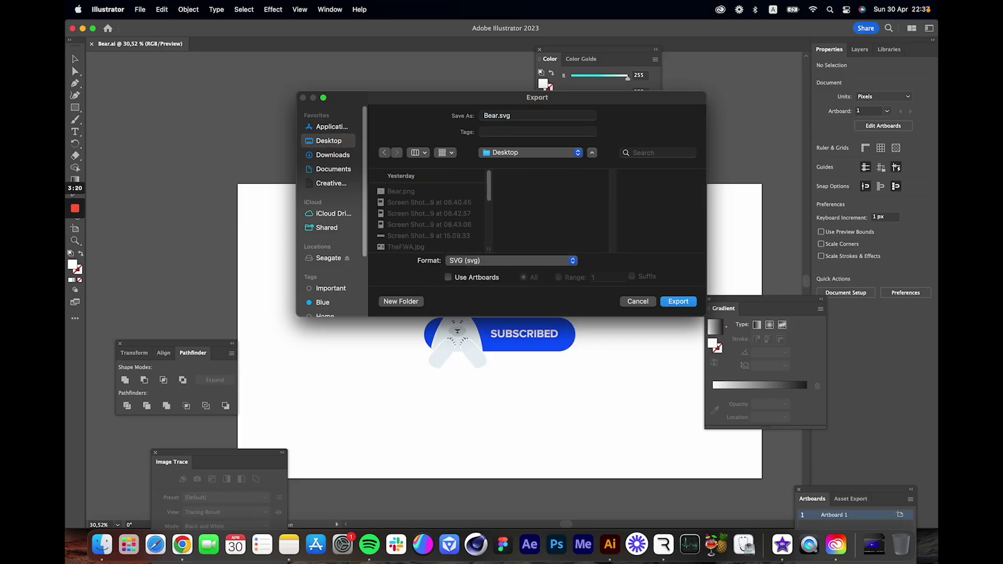
{"action": "left_click", "coordinate": [678, 301]}
{"action": "left_click", "coordinate": [560, 313]}
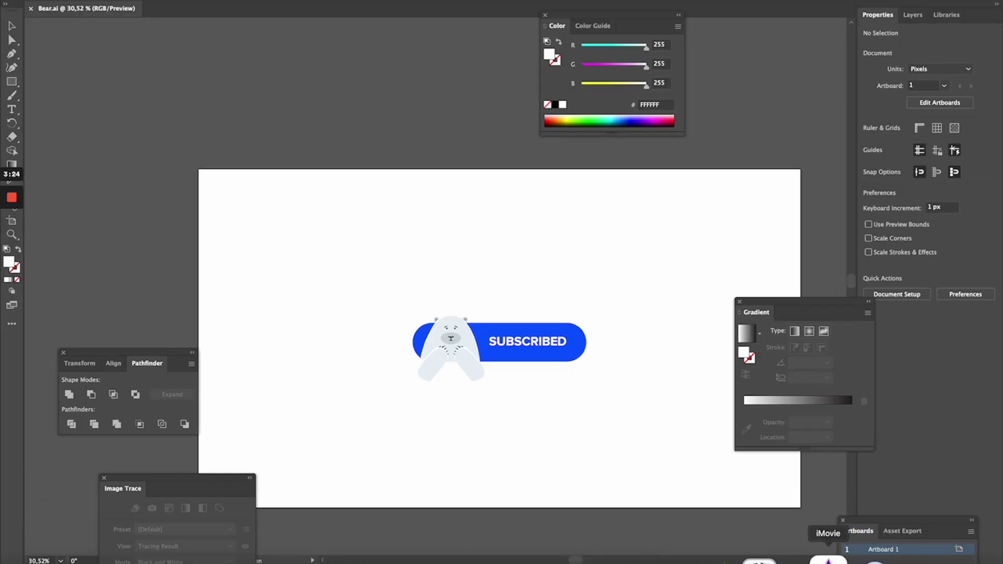
Import Bear.svg from the Desktop into Rive's Assets and view its 554 × 214, 6.64 KB details.
{"action": "left_click", "coordinate": [692, 560]}
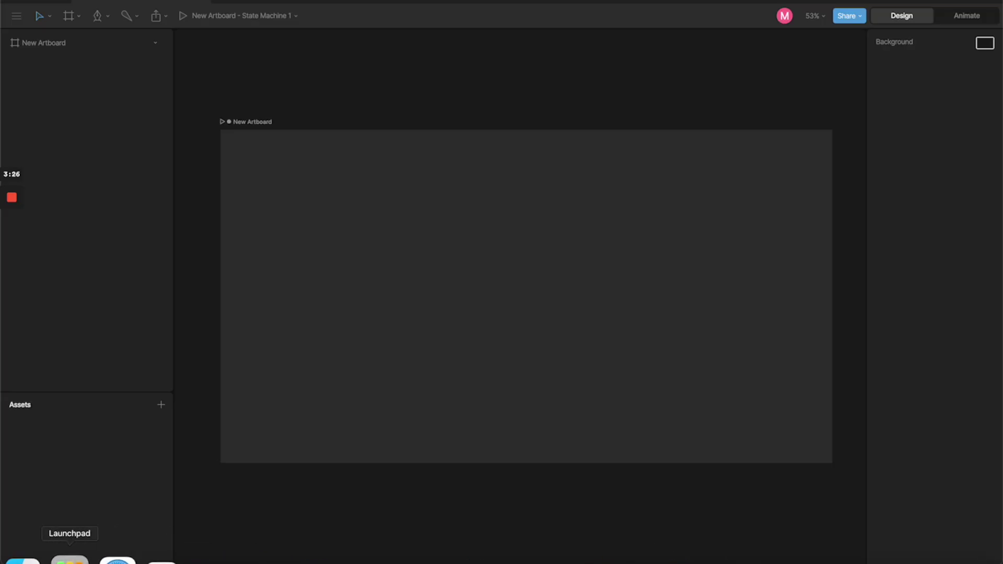
{"action": "left_click", "coordinate": [35, 559]}
{"action": "left_click", "coordinate": [228, 291]}
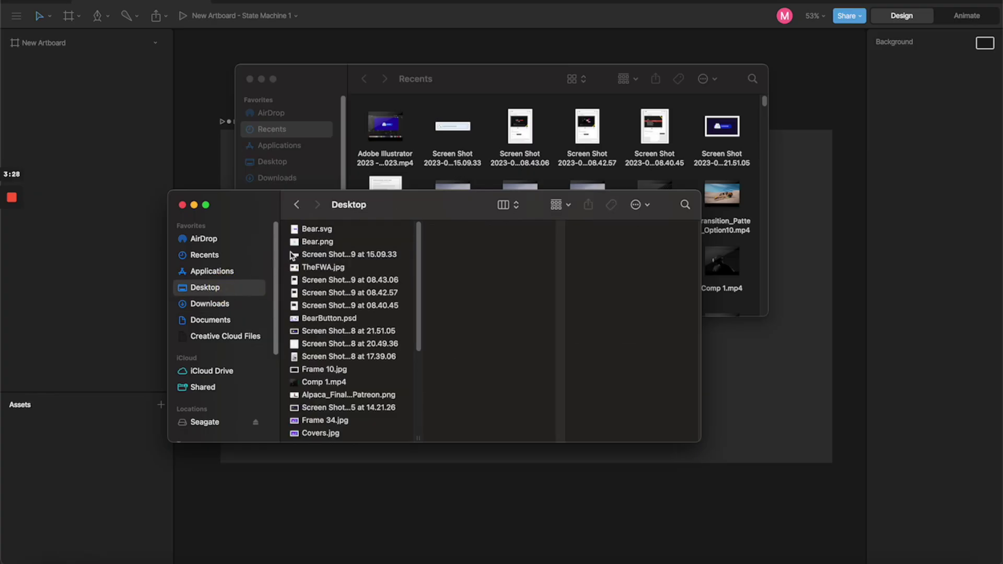
{"action": "left_click", "coordinate": [347, 229]}
{"action": "left_click_drag", "start_coordinate": [314, 230], "coordinate": [752, 376]}
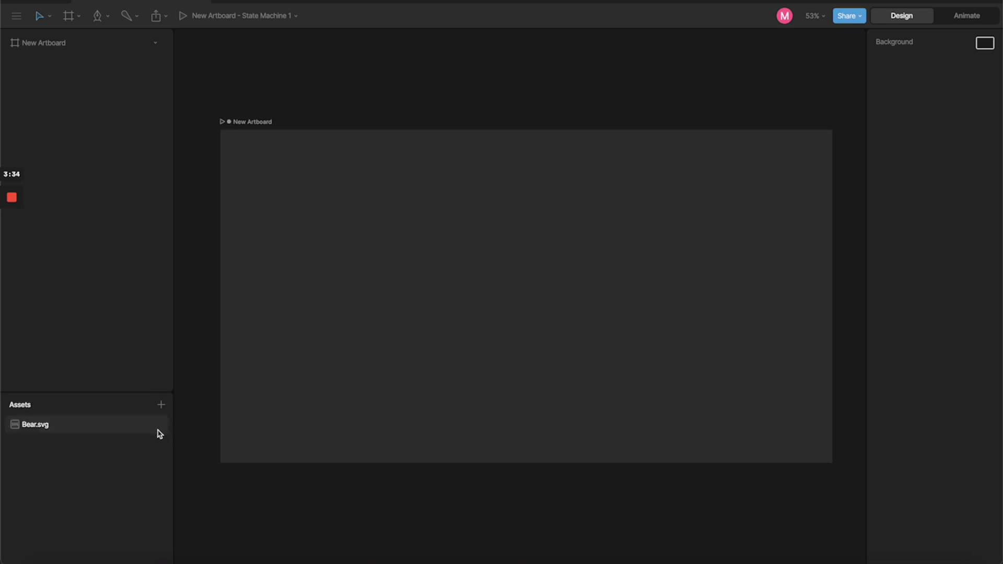
{"action": "left_click", "coordinate": [159, 430]}
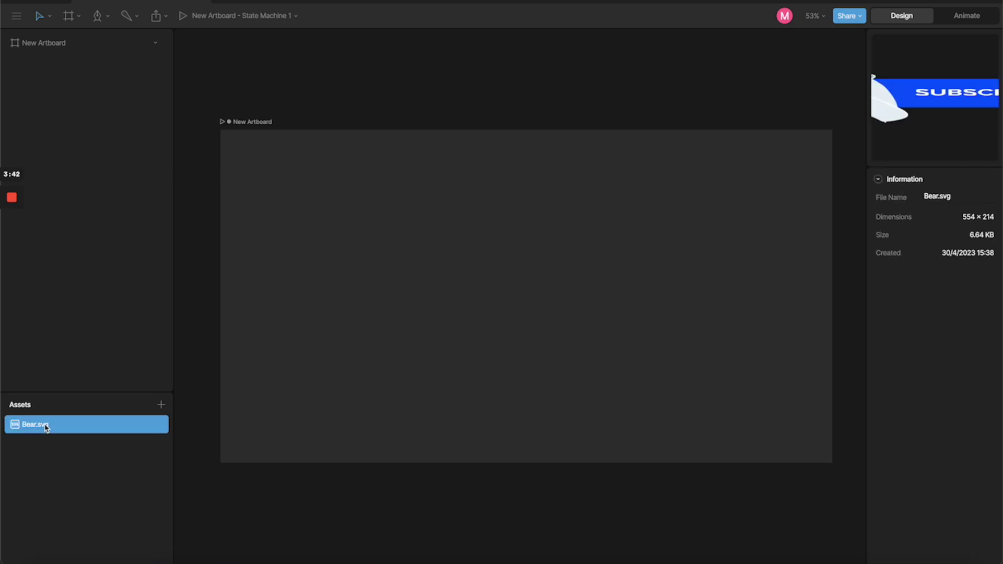
Place Bear.svg on the New Artboard and inspect its layer and SUBSCRIBED letter shapes.
{"action": "left_click_drag", "start_coordinate": [43, 428], "coordinate": [542, 284]}
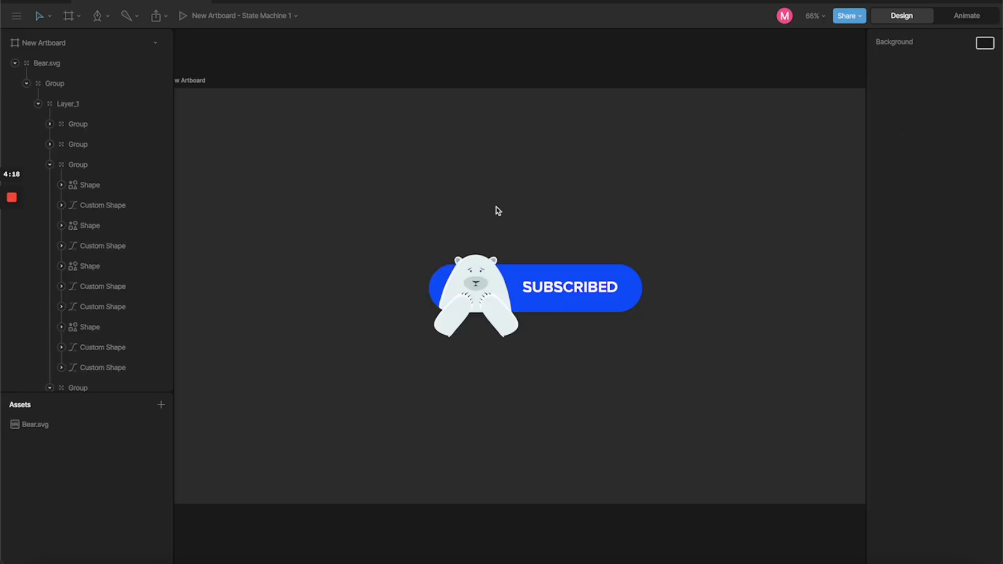
{"action": "left_click", "coordinate": [610, 291]}
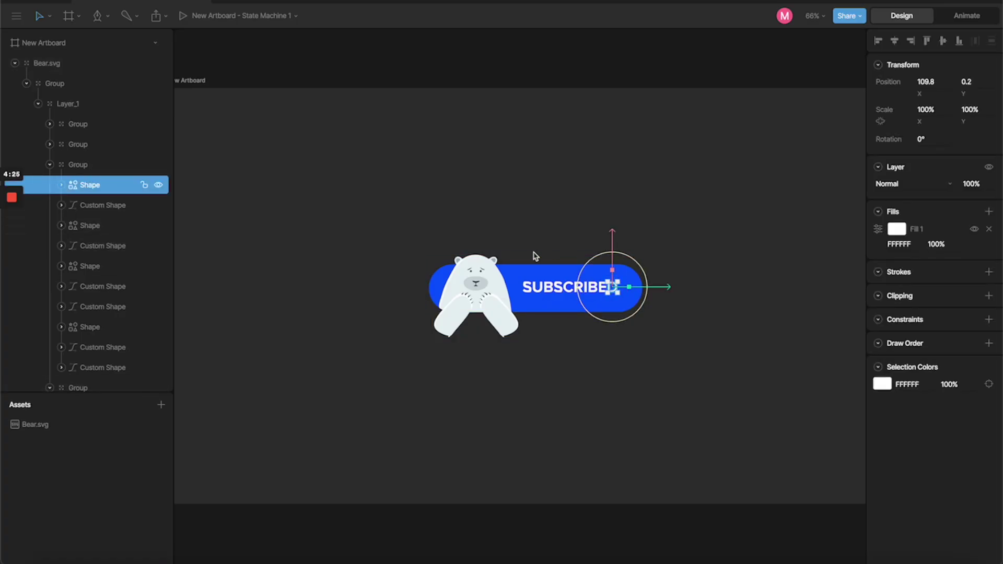
{"action": "left_click", "coordinate": [695, 225]}
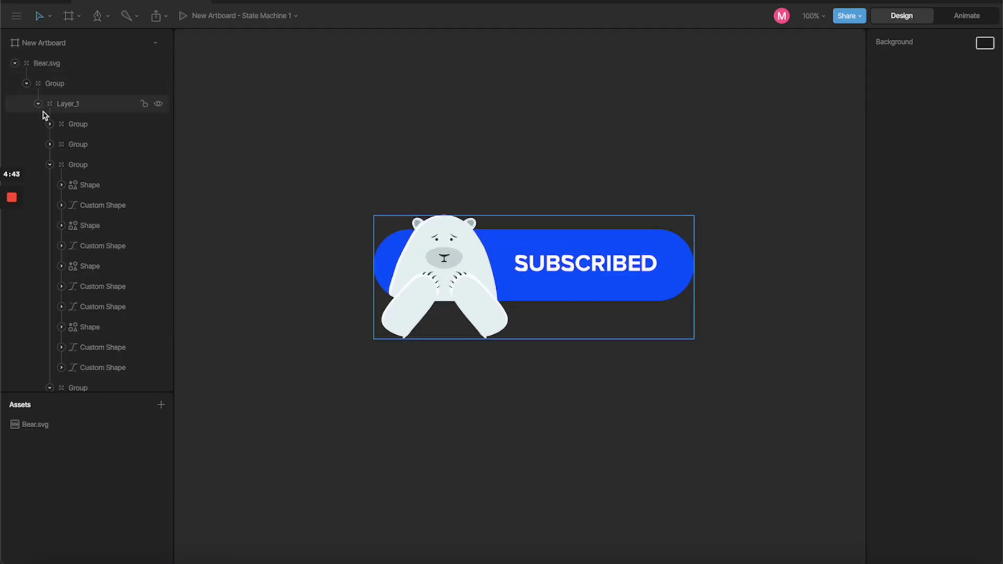
{"action": "left_click", "coordinate": [52, 64]}
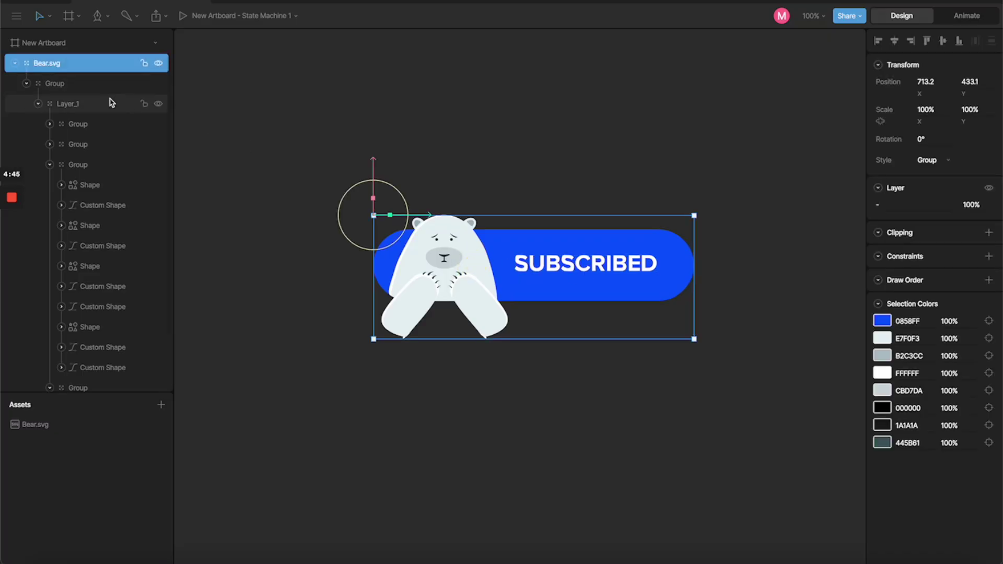
{"action": "left_click", "coordinate": [97, 266]}
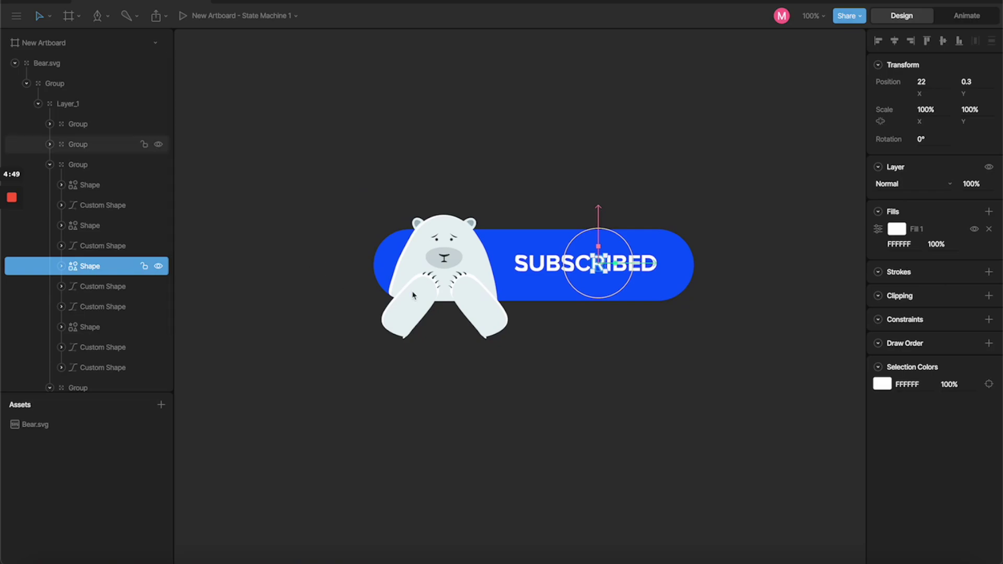
{"action": "left_click", "coordinate": [280, 239]}
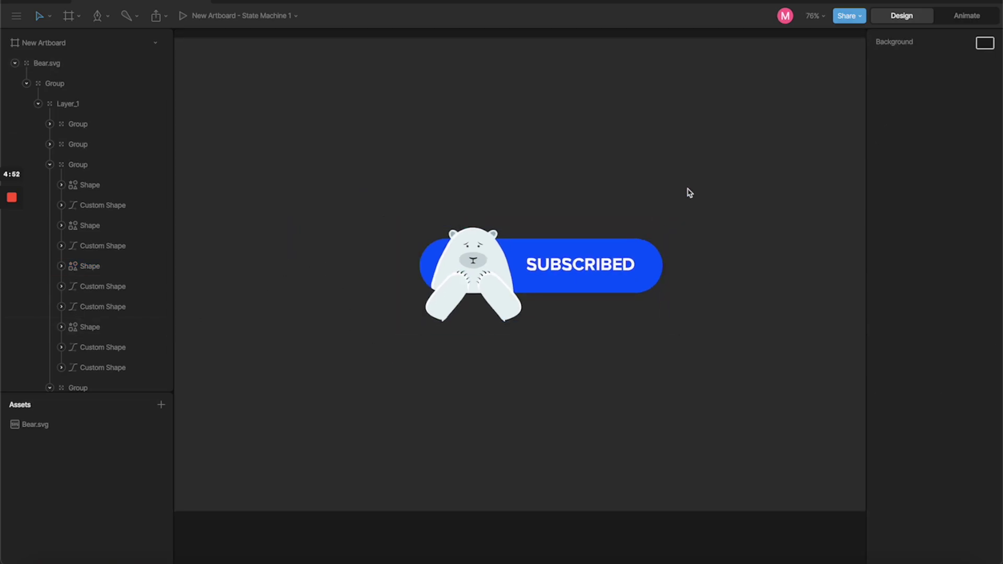
{"action": "left_click", "coordinate": [336, 31]}
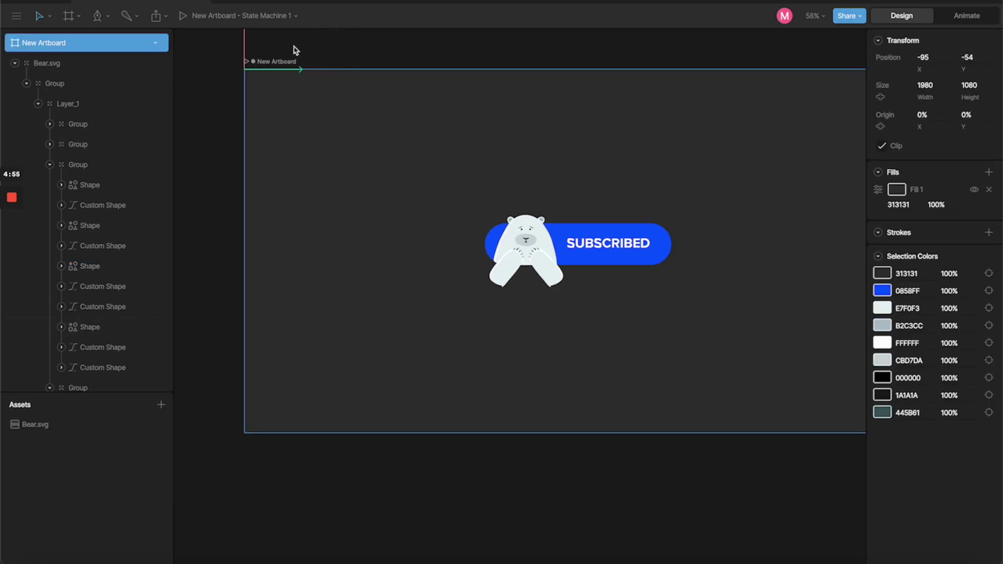
Change the New Artboard's fill from 313131 to dark navy 050D34.
{"action": "left_click", "coordinate": [272, 60]}
{"action": "left_click", "coordinate": [272, 70]}
{"action": "left_click", "coordinate": [896, 190]}
{"action": "left_click", "coordinate": [824, 311]}
{"action": "left_click_drag", "start_coordinate": [832, 282], "coordinate": [849, 279]}
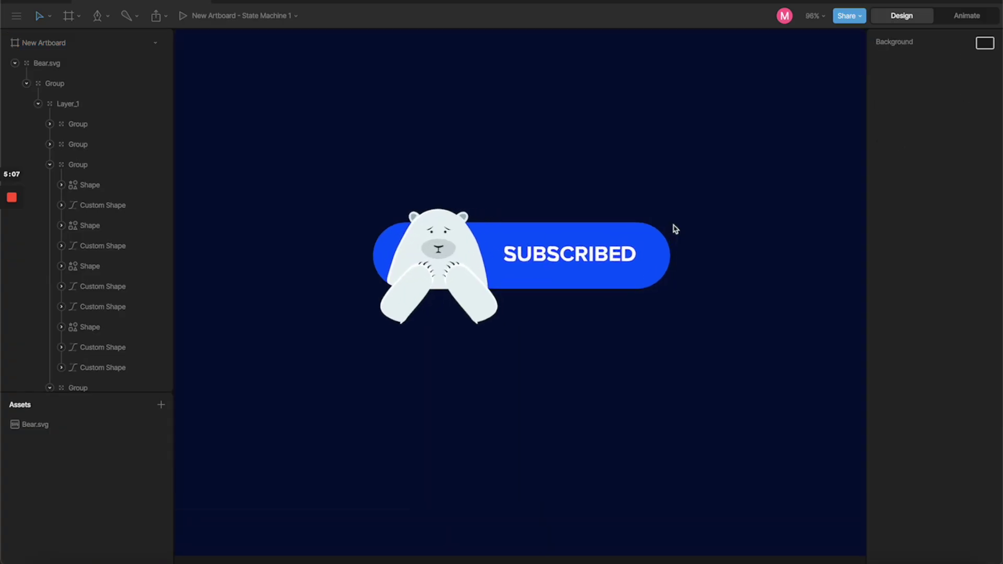
{"action": "left_click", "coordinate": [438, 231]}
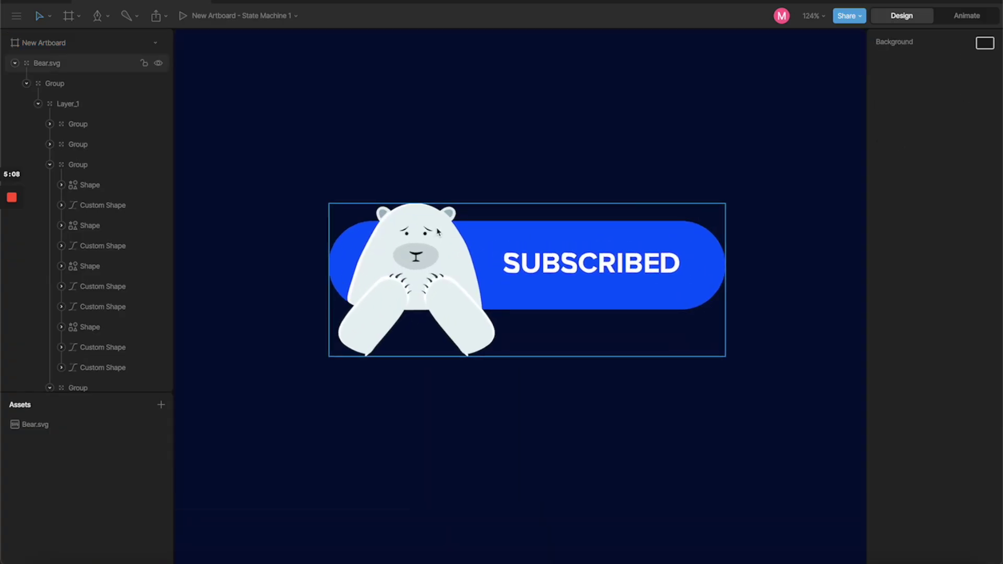